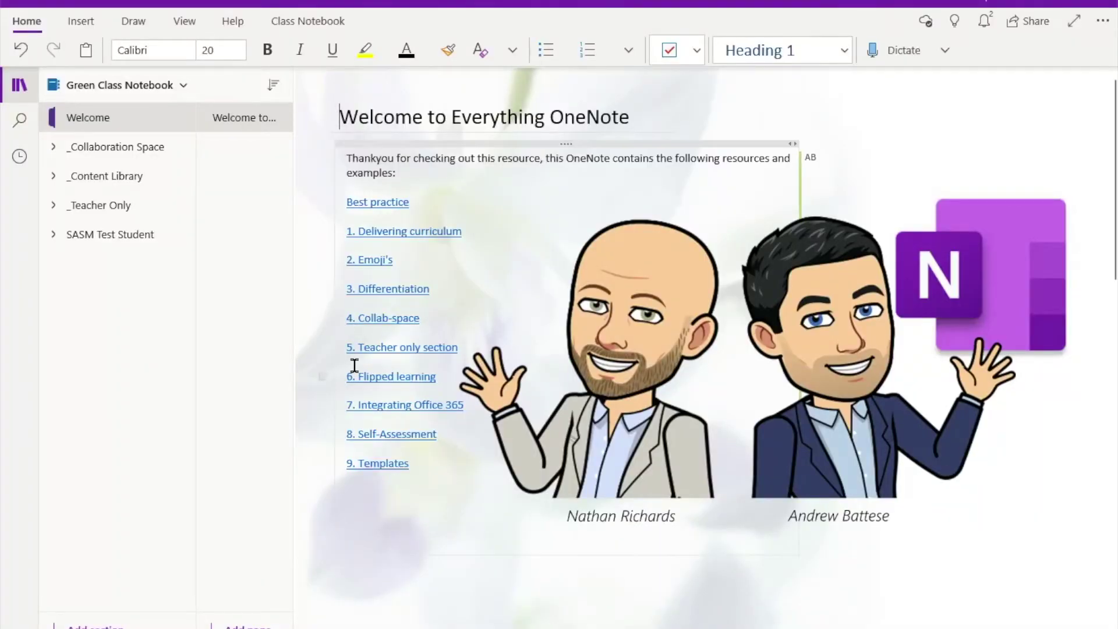
Step: Show the Class Notebook teaching tools on the ribbon for the Green Class Notebook
left_click(298, 24)
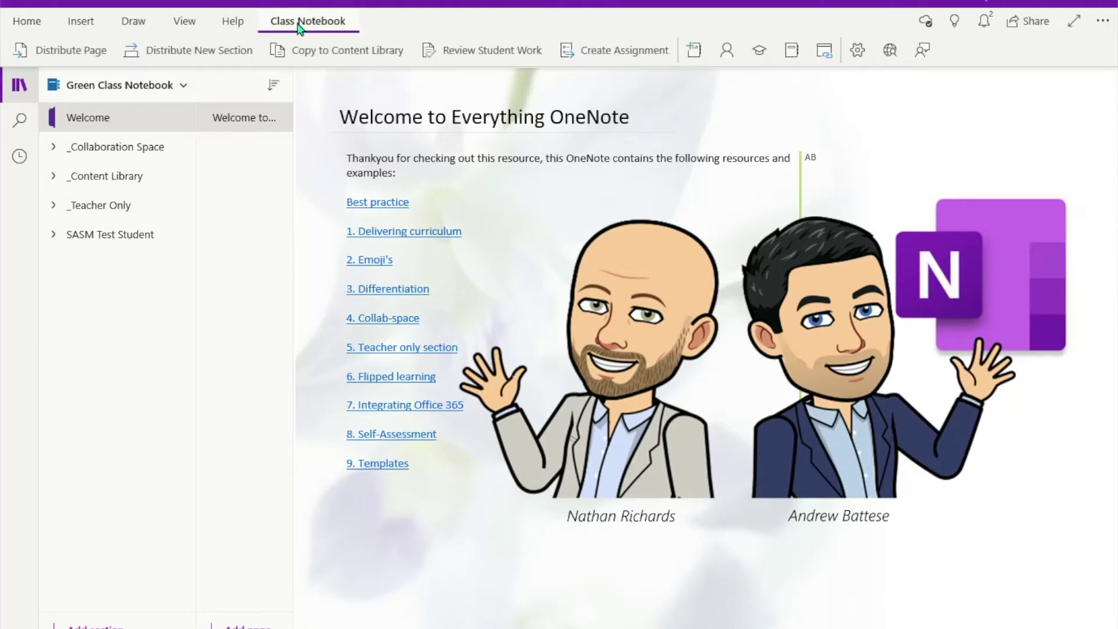
Step: Choose Distribute New Section Group from the Distribute New Section menu
left_click(198, 51)
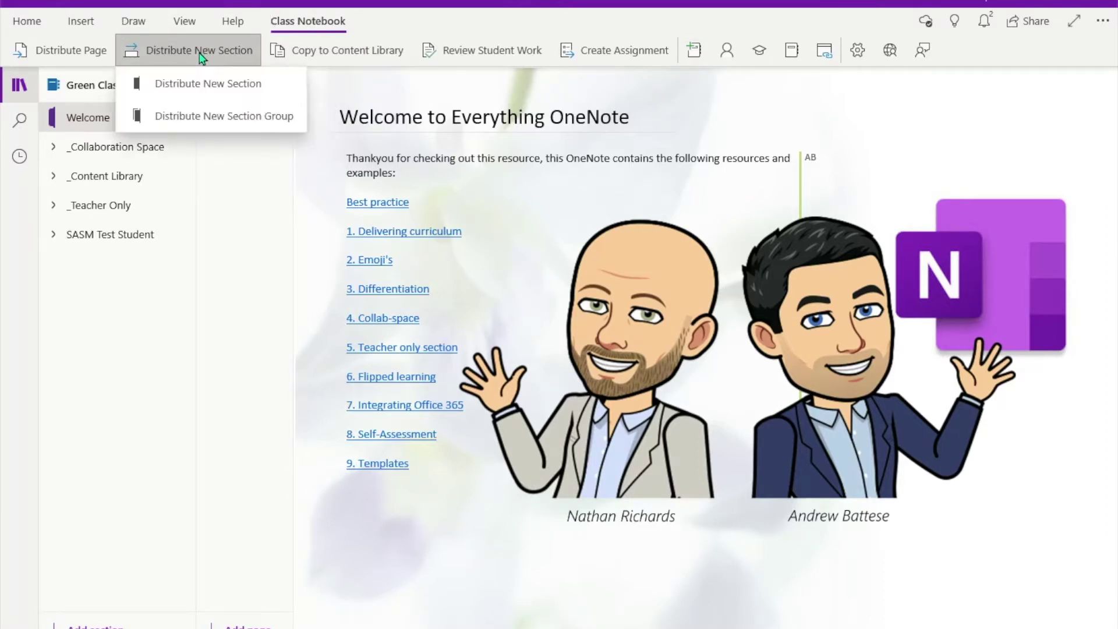
left_click(198, 84)
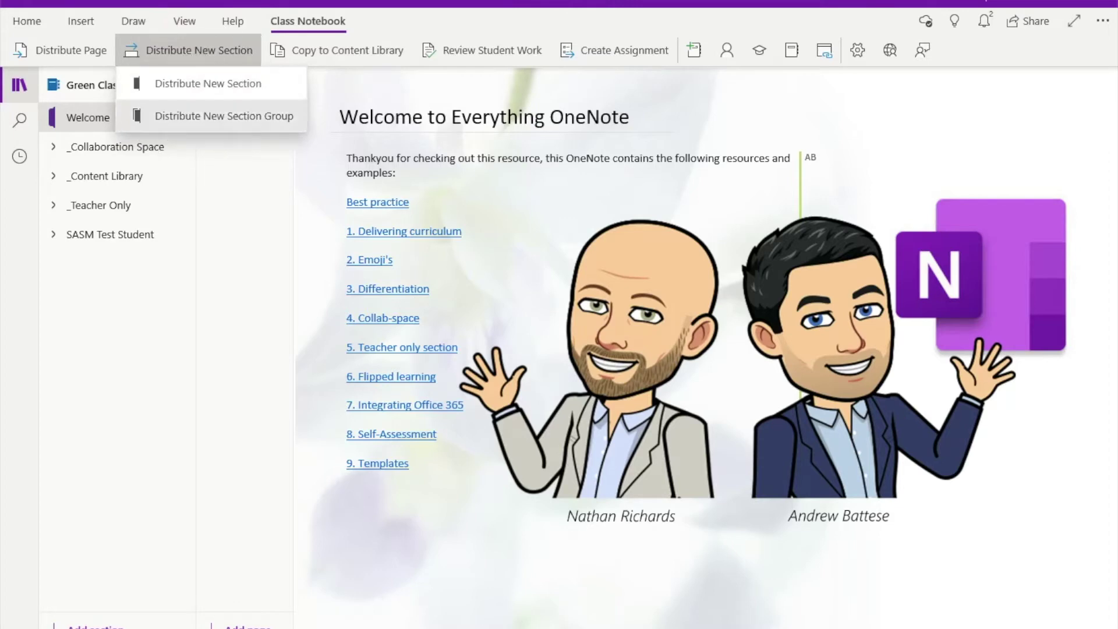
left_click(294, 116)
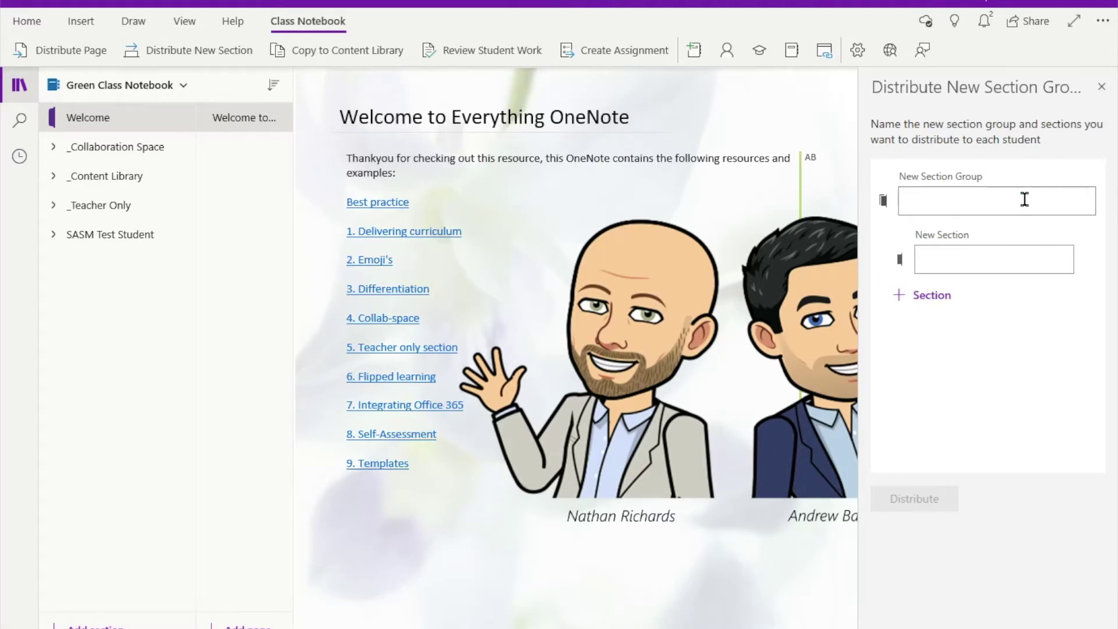
Step: Name the new section group English and add sections Term 1, Term 2, Term 3 and Term 4
type("English")
left_click(962, 258)
type("Term 1")
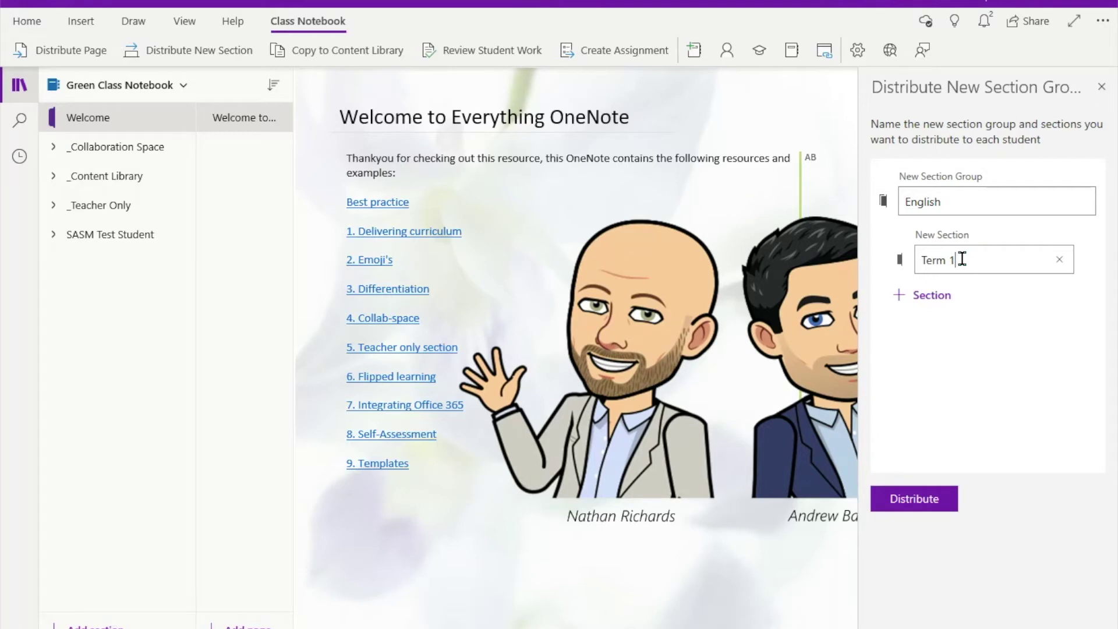
left_click(931, 295)
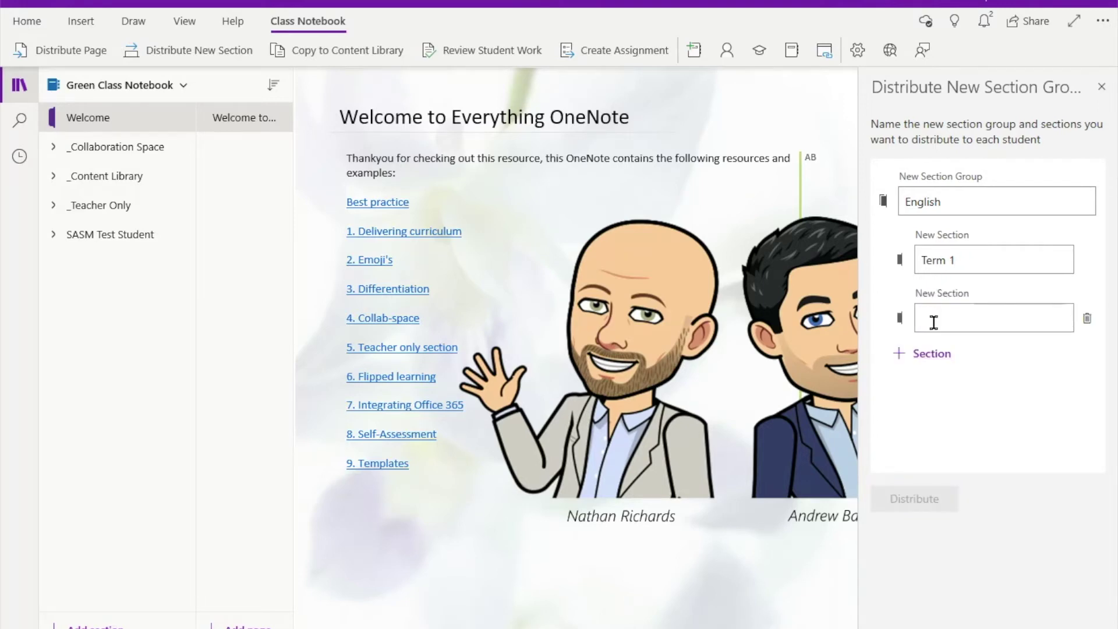
type("Term 2")
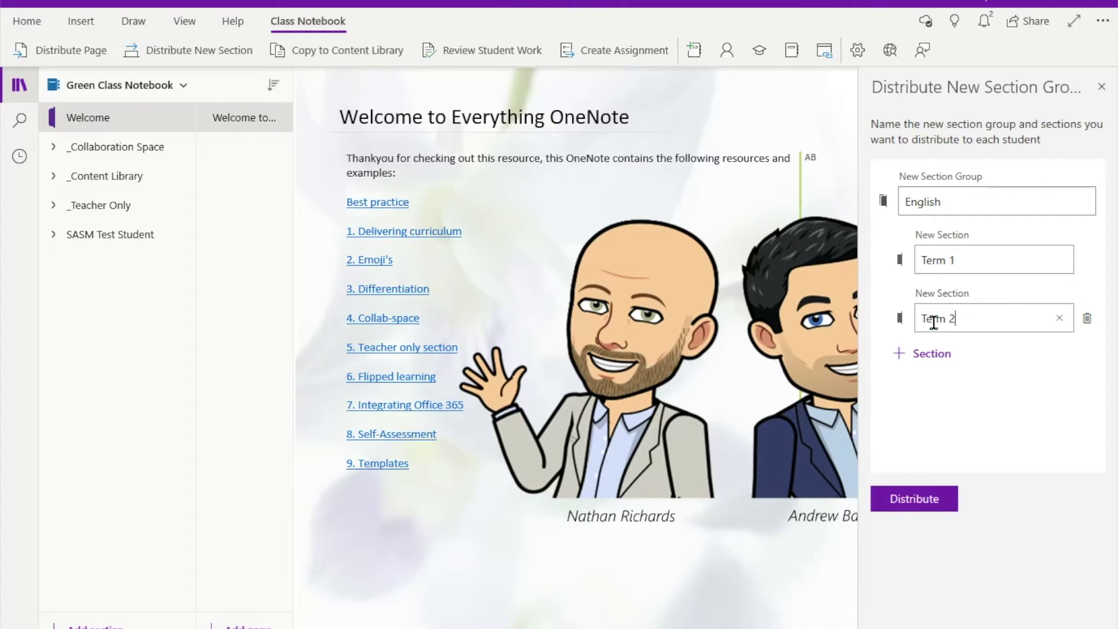
left_click(932, 353)
type("Term 3")
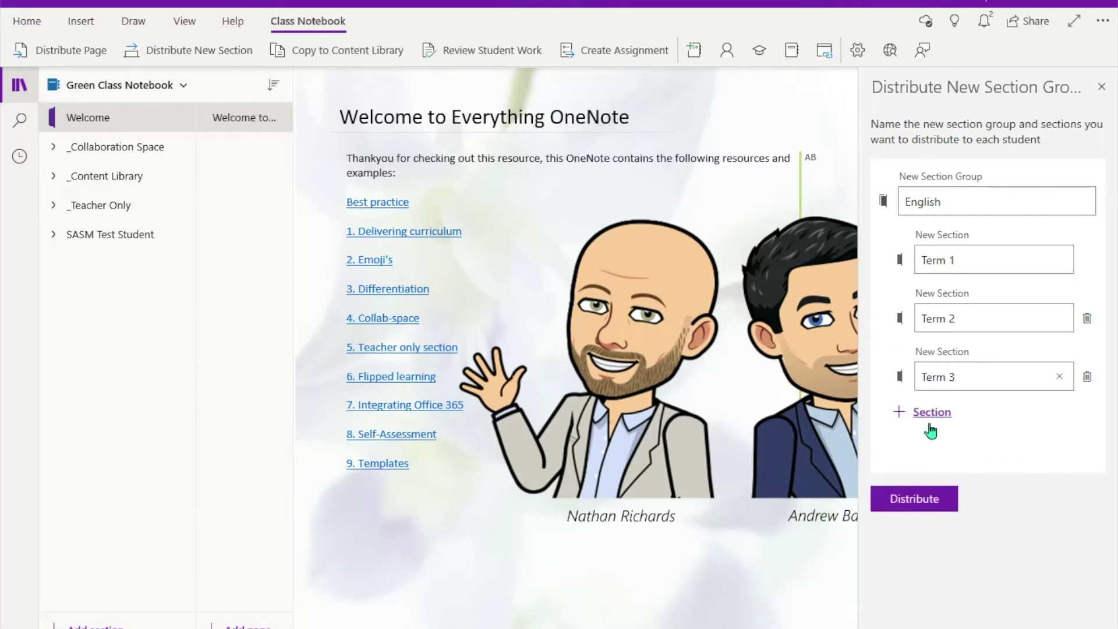
left_click(930, 425)
type("Term 4")
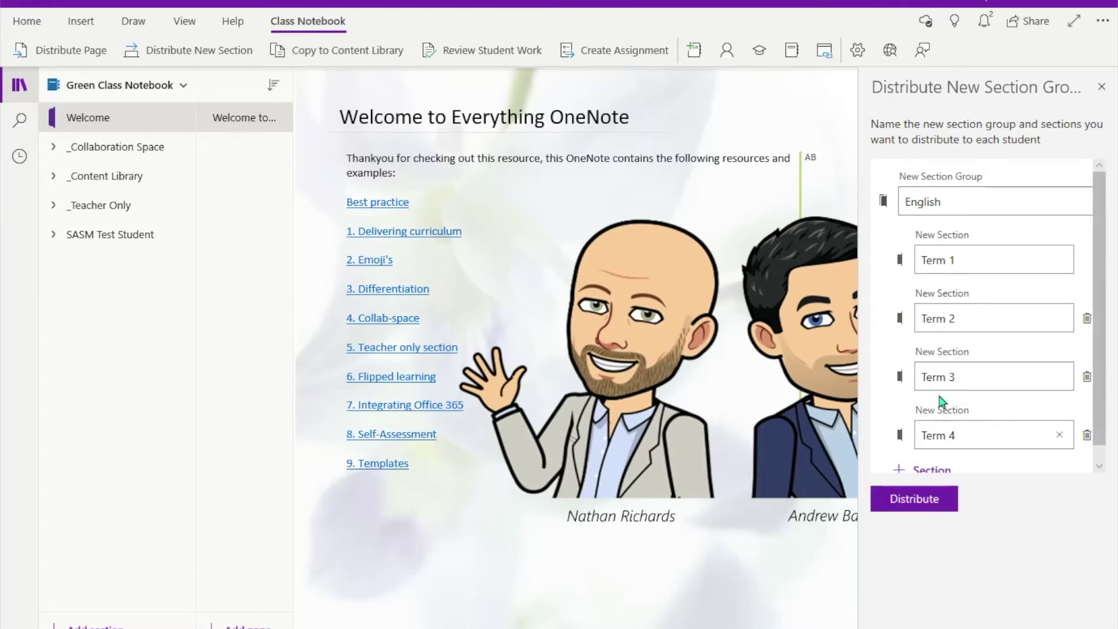
Step: Distribute the English group to every student notebook and close the pane
scroll(940, 379, "down", 1)
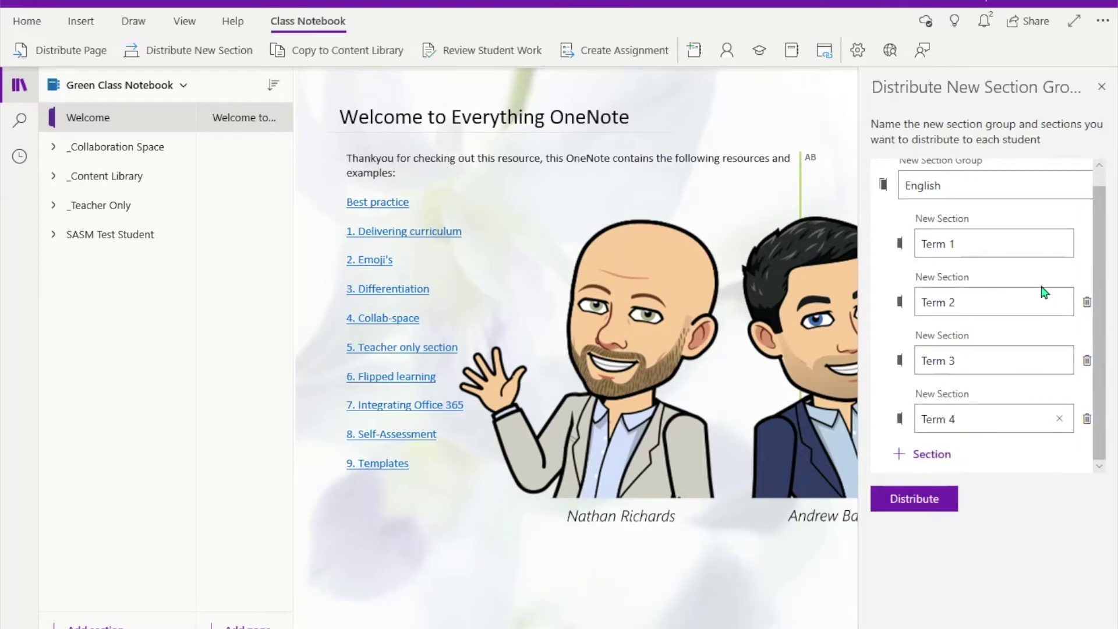
left_click(1086, 302)
left_click(922, 457)
scroll(920, 454, "up", 1)
left_click(919, 500)
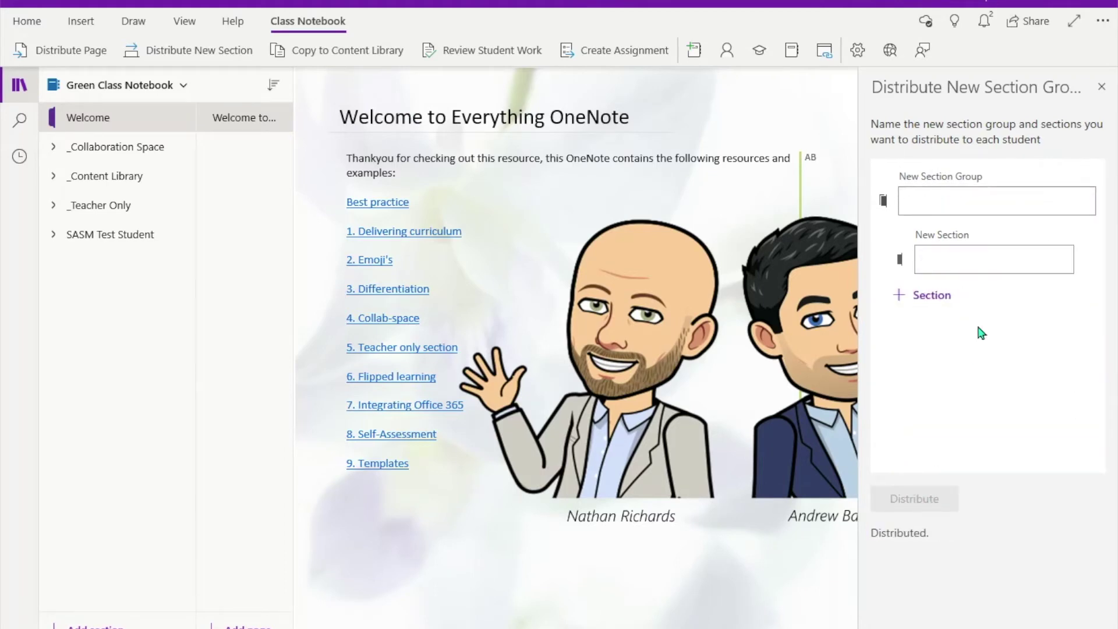
left_click(1102, 87)
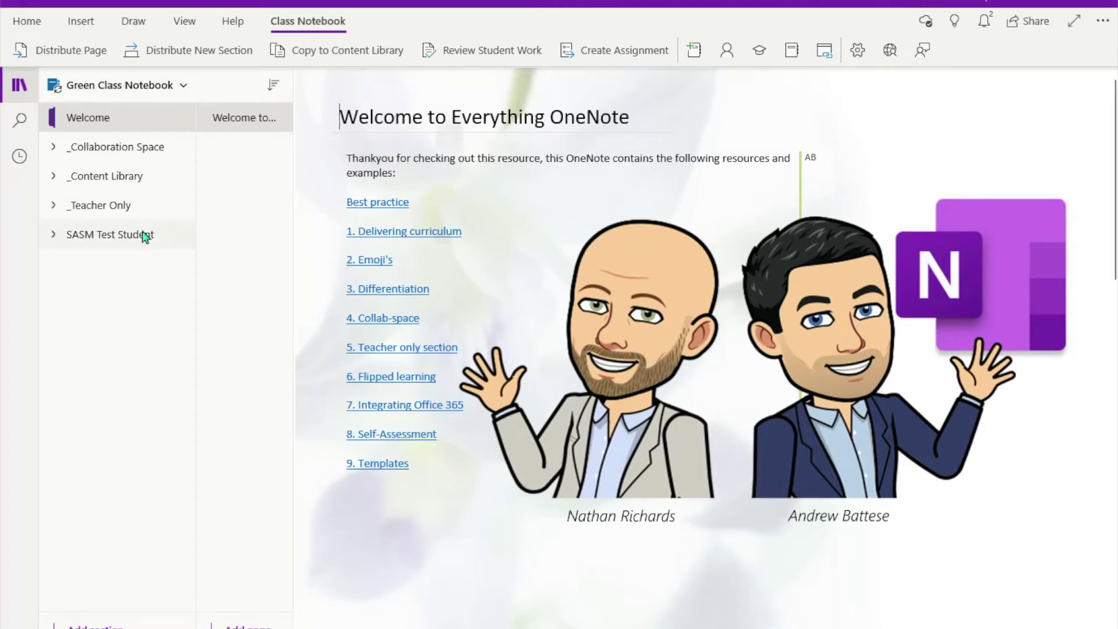
Step: Confirm SASM Test Student's English group holds Term 1–4, then expand _Teacher Only
left_click(58, 240)
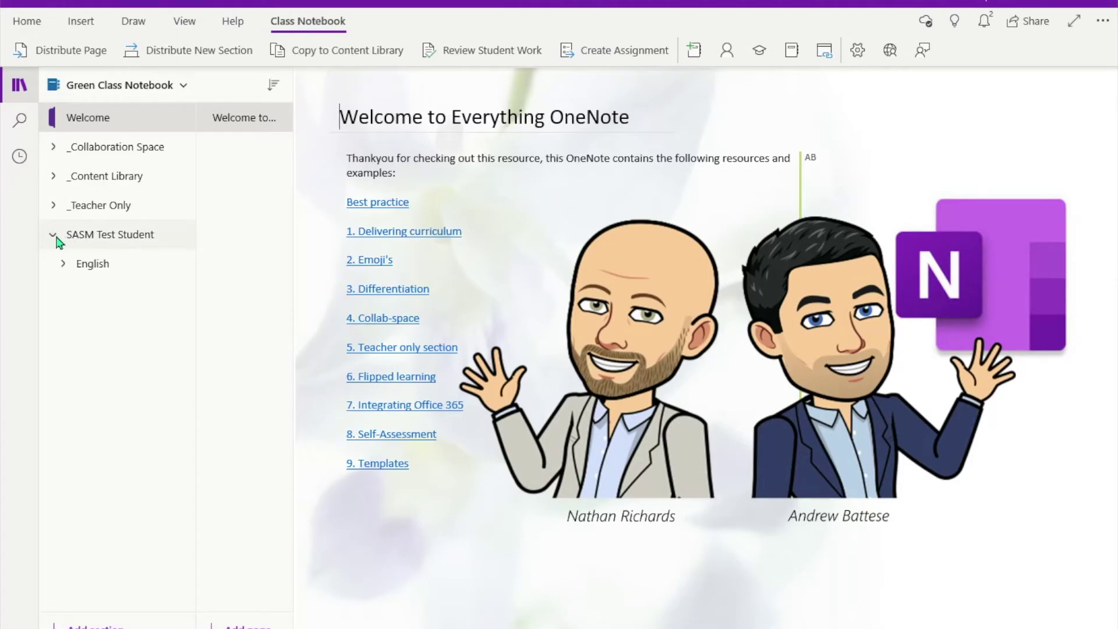
left_click(96, 271)
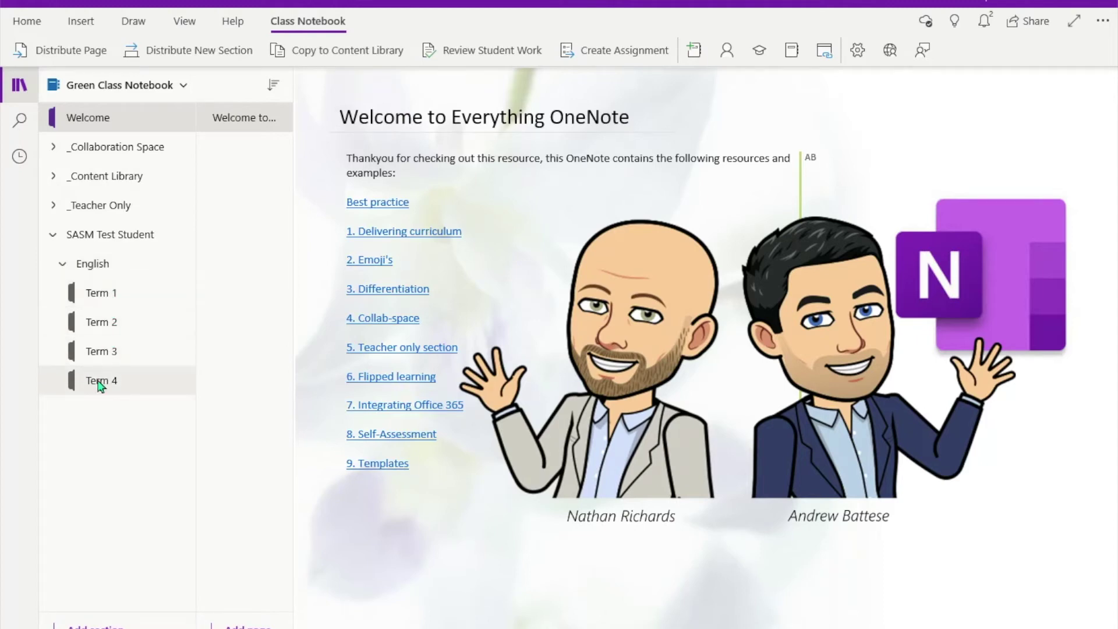
left_click(104, 269)
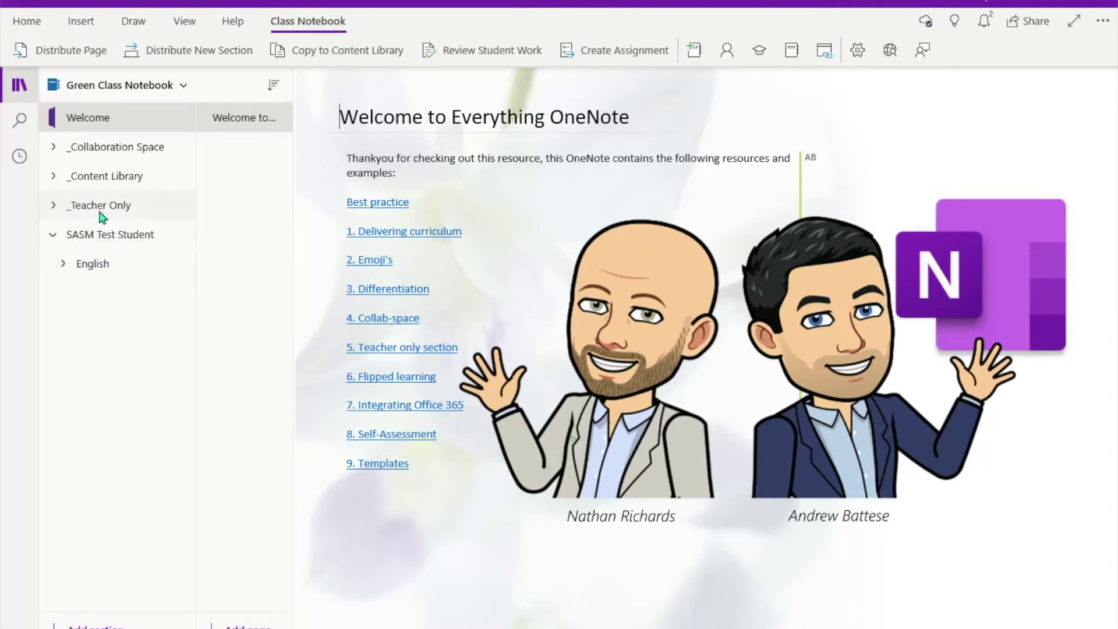
left_click(56, 209)
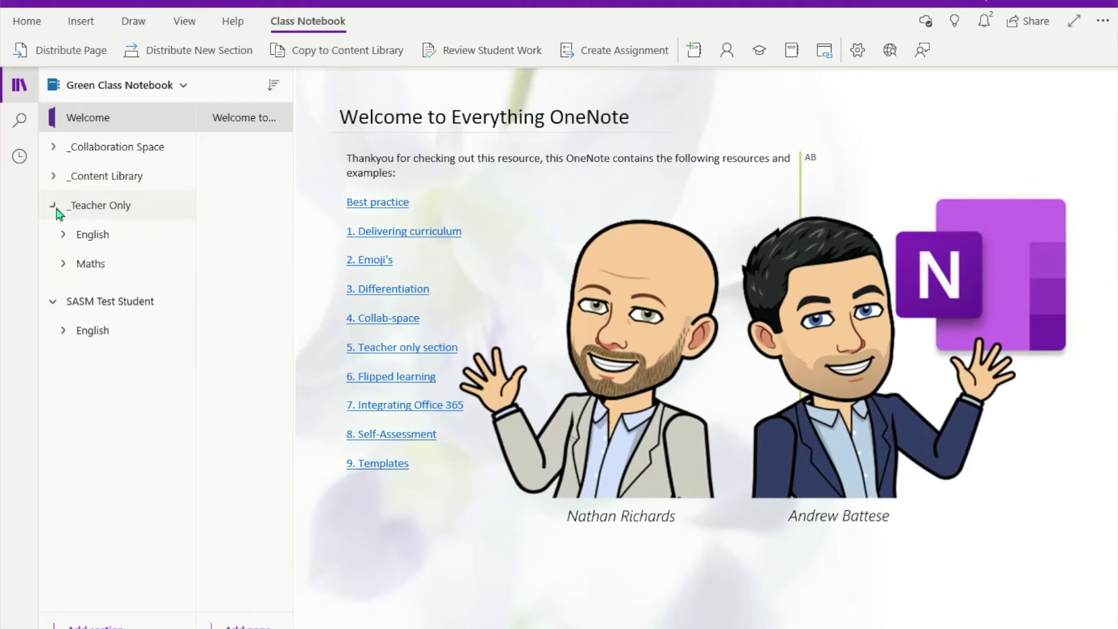
Step: Open the English - Punctuation page in the teacher's English Term 3 section
left_click(91, 237)
left_click(92, 321)
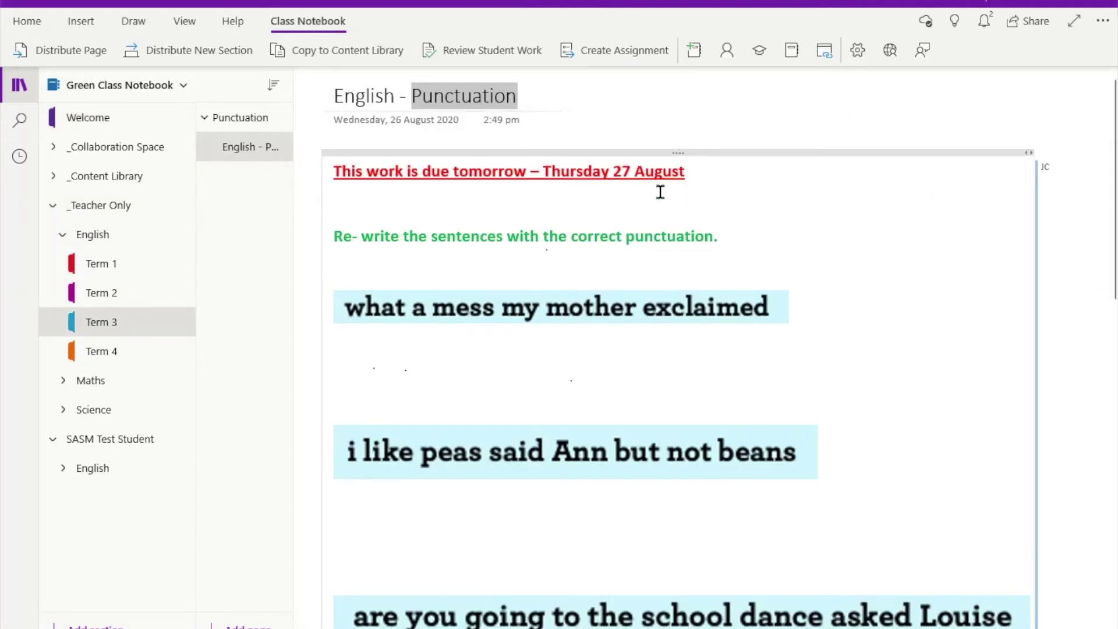
scroll(916, 487, "down", 7)
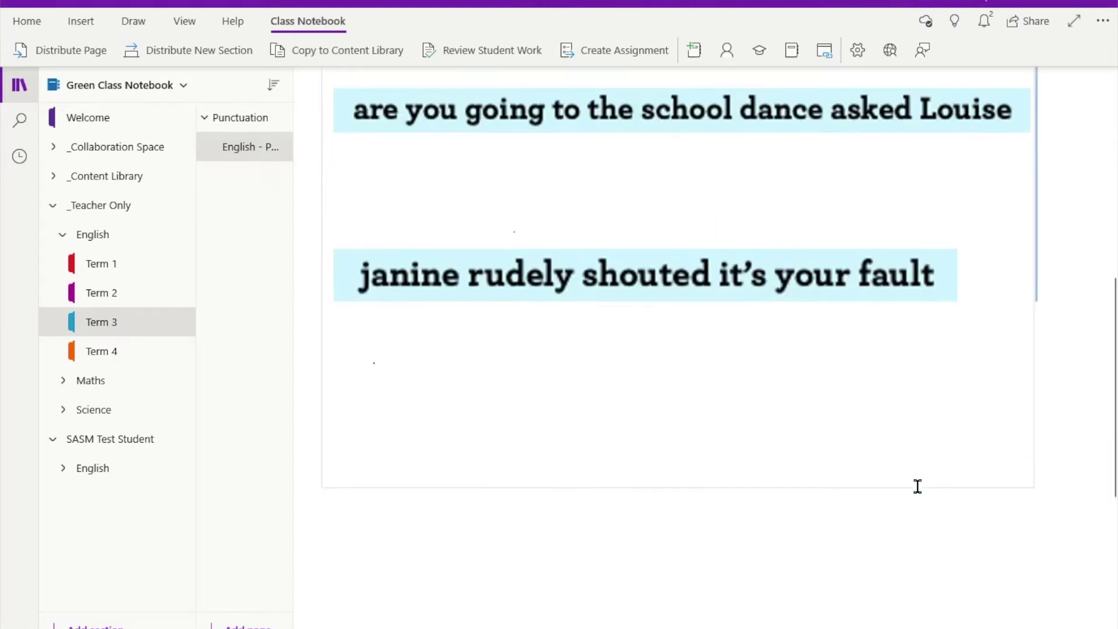
scroll(916, 487, "up", 7)
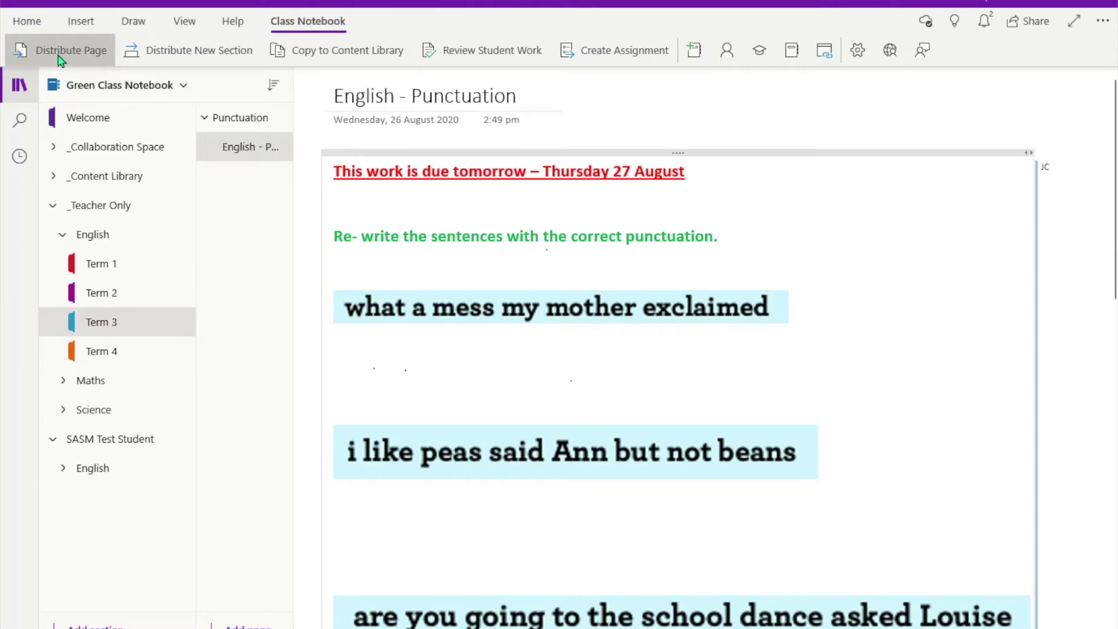
Step: Distribute this page to every student's English Term 3 section and close the finished pane
left_click(292, 26)
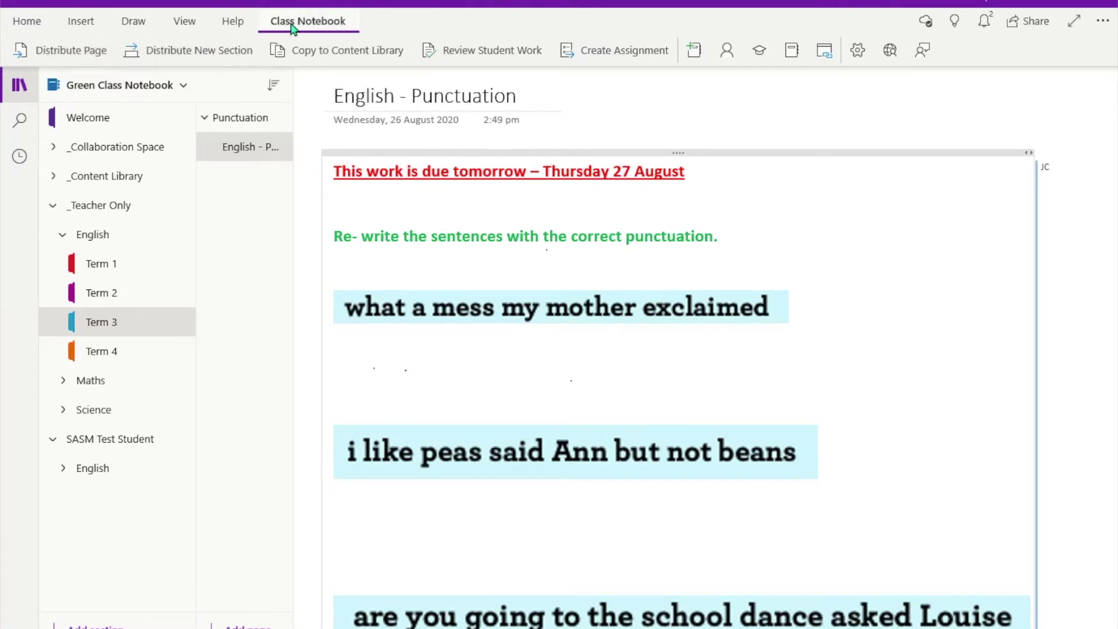
left_click(89, 53)
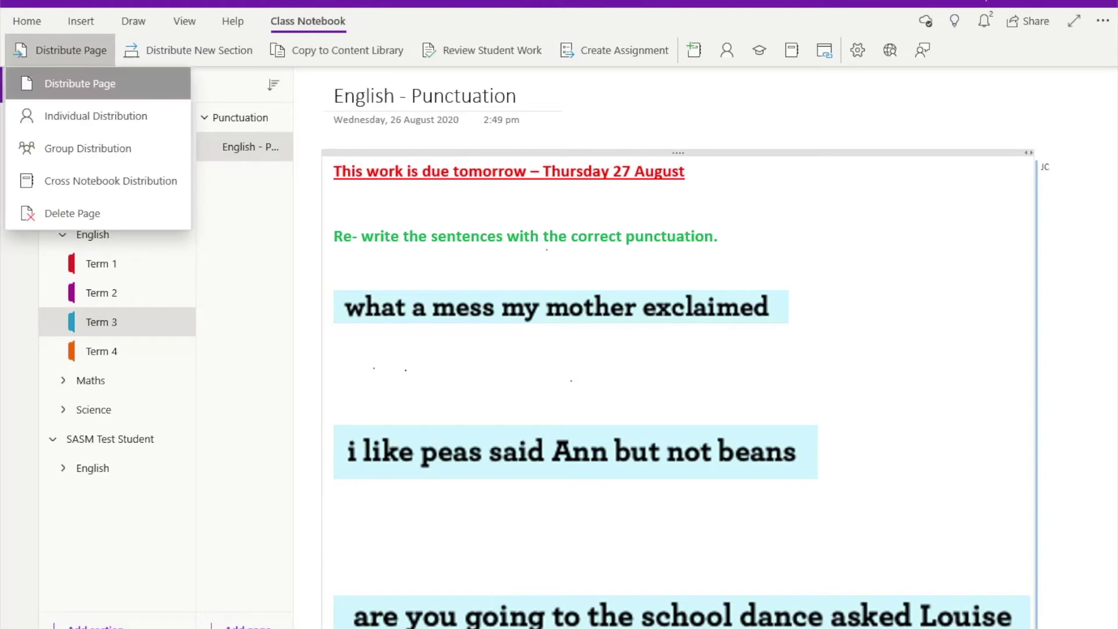
left_click(100, 92)
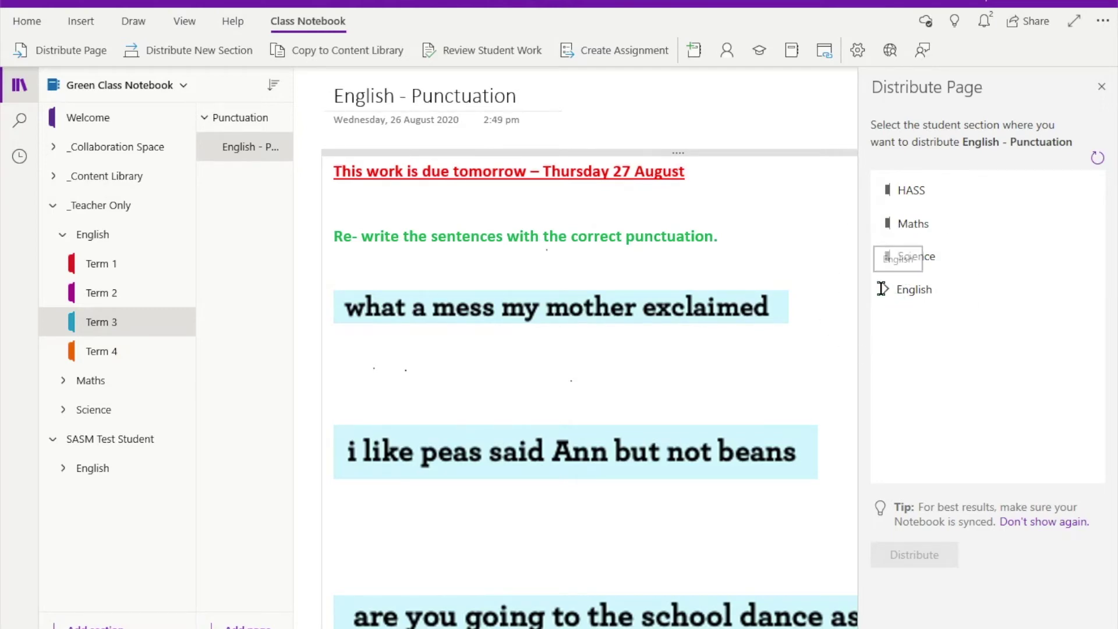
left_click(904, 289)
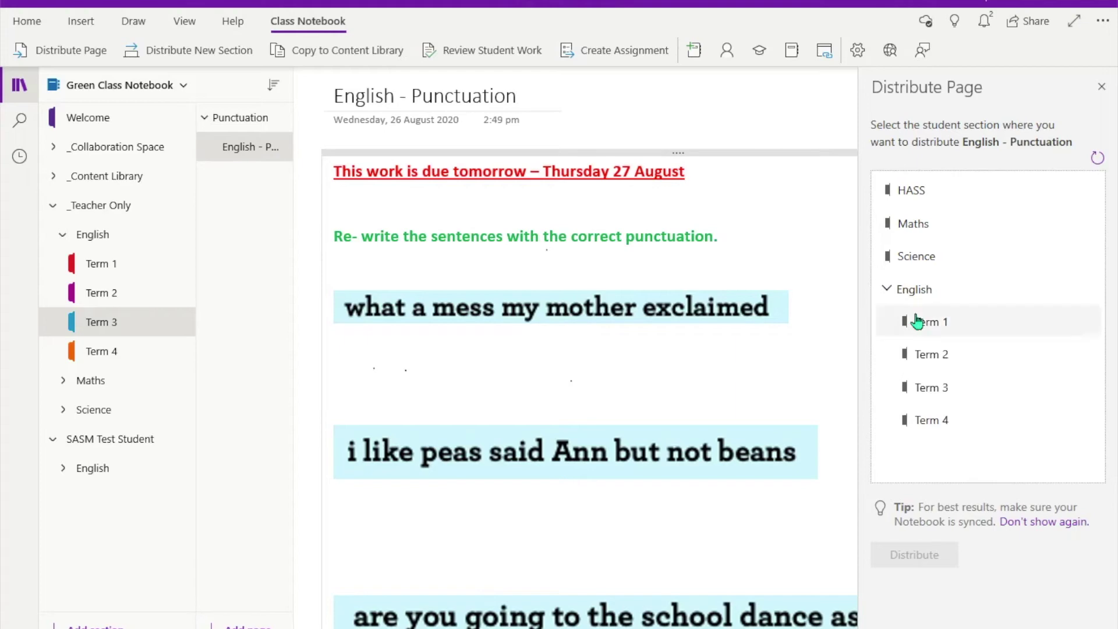
left_click(930, 392)
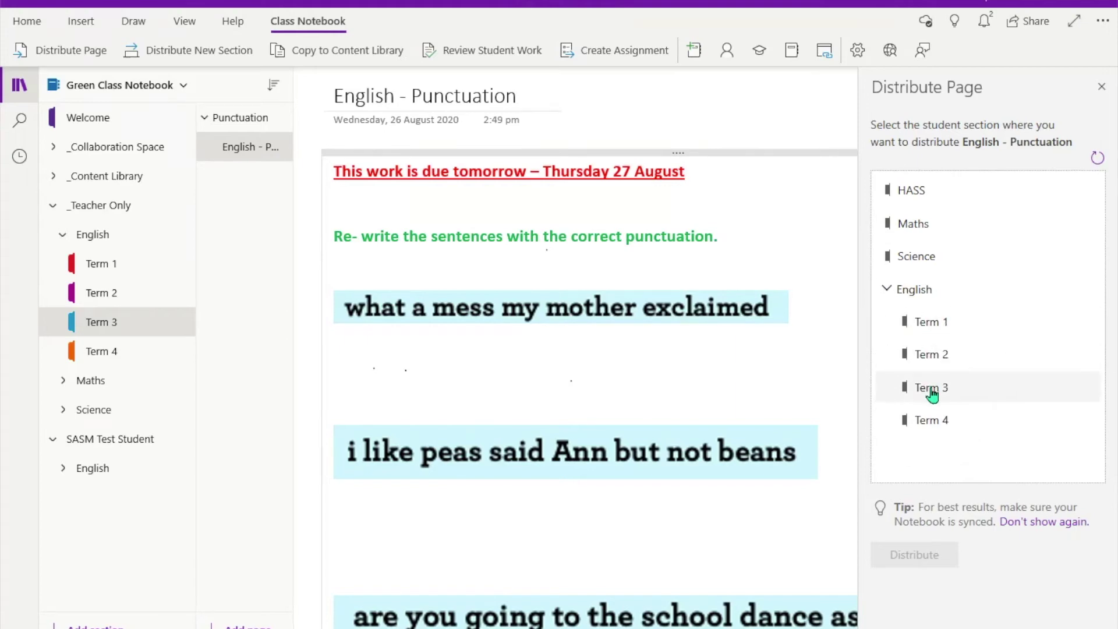
left_click(926, 554)
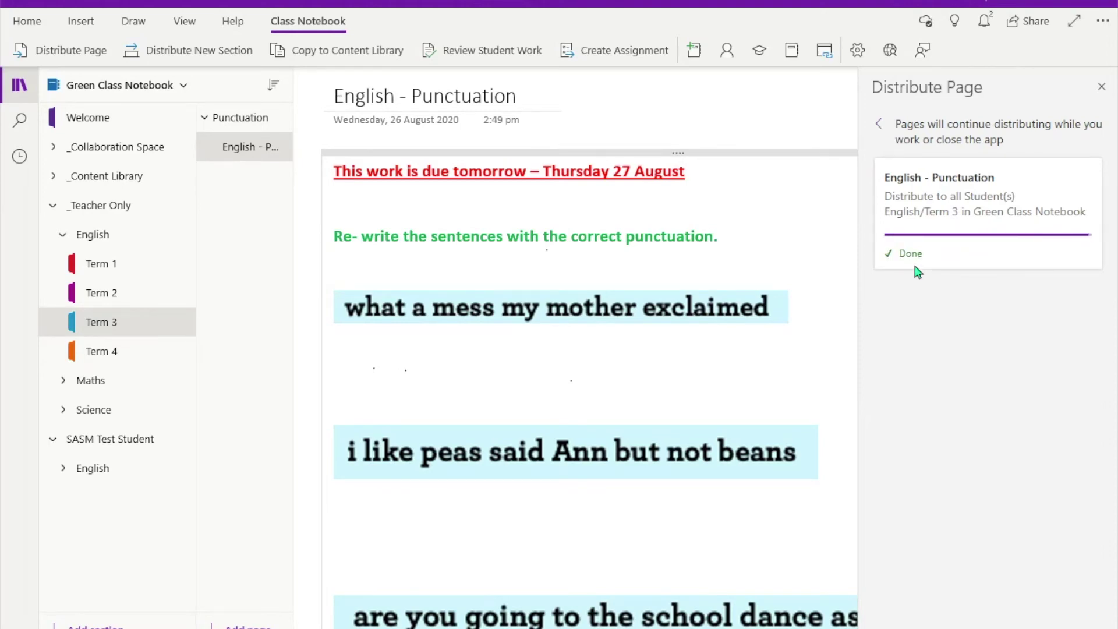
left_click(1101, 87)
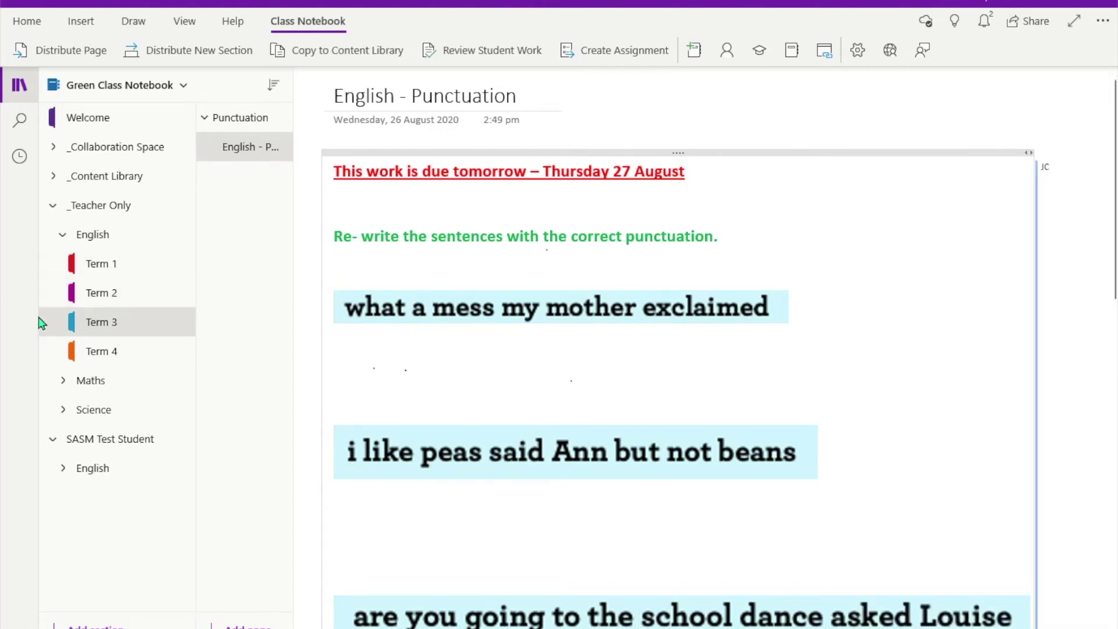
Step: Sync the class notebook with Sync This Notebook
right_click(129, 87)
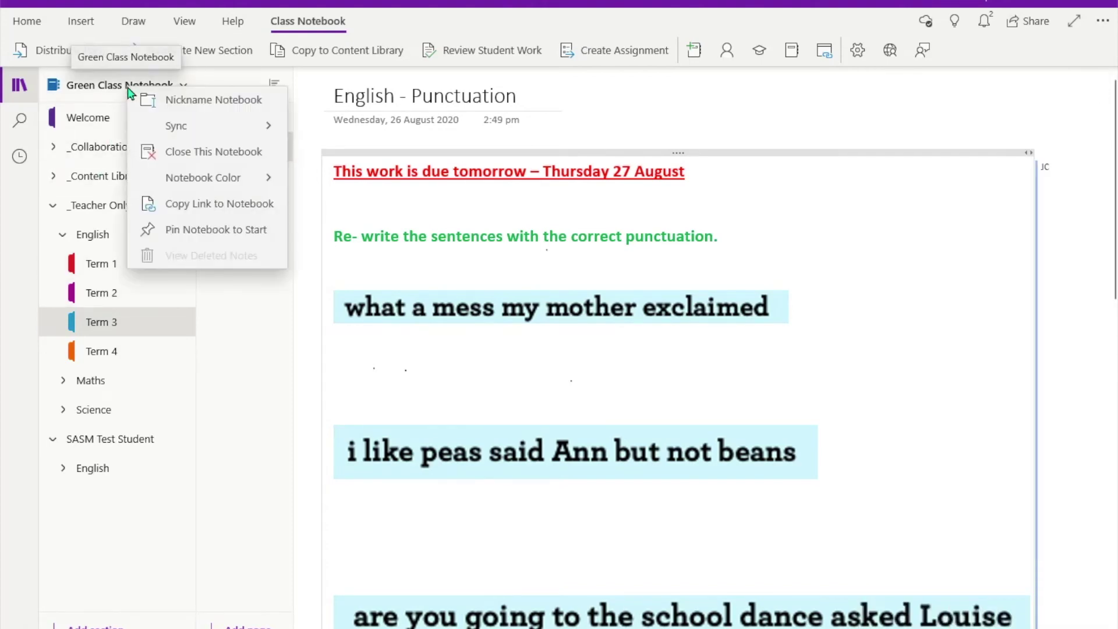
left_click(172, 123)
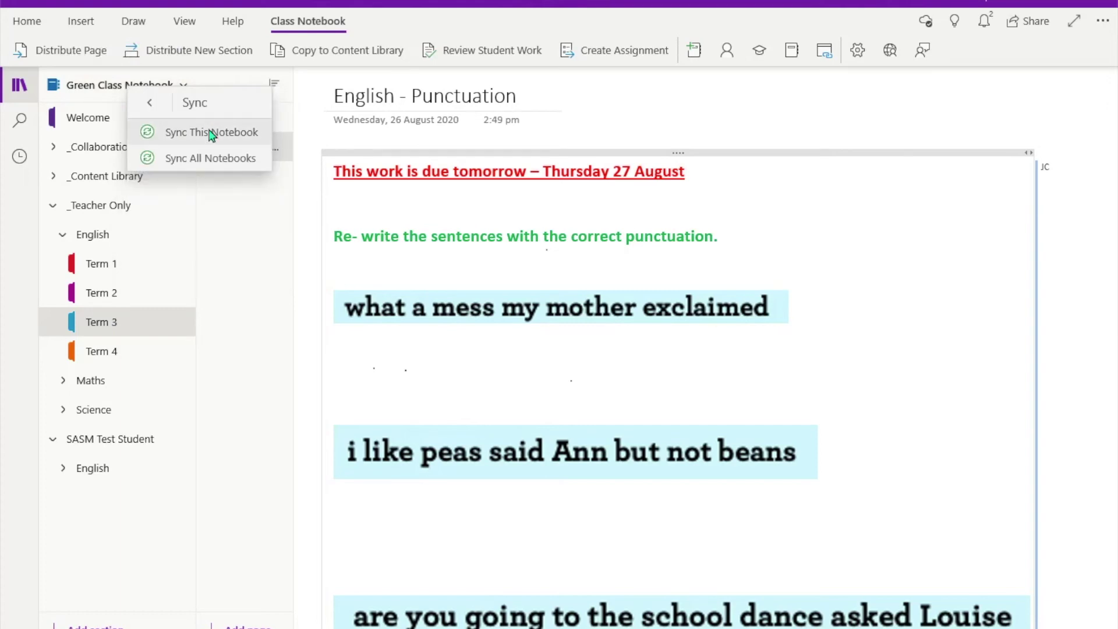
left_click(211, 134)
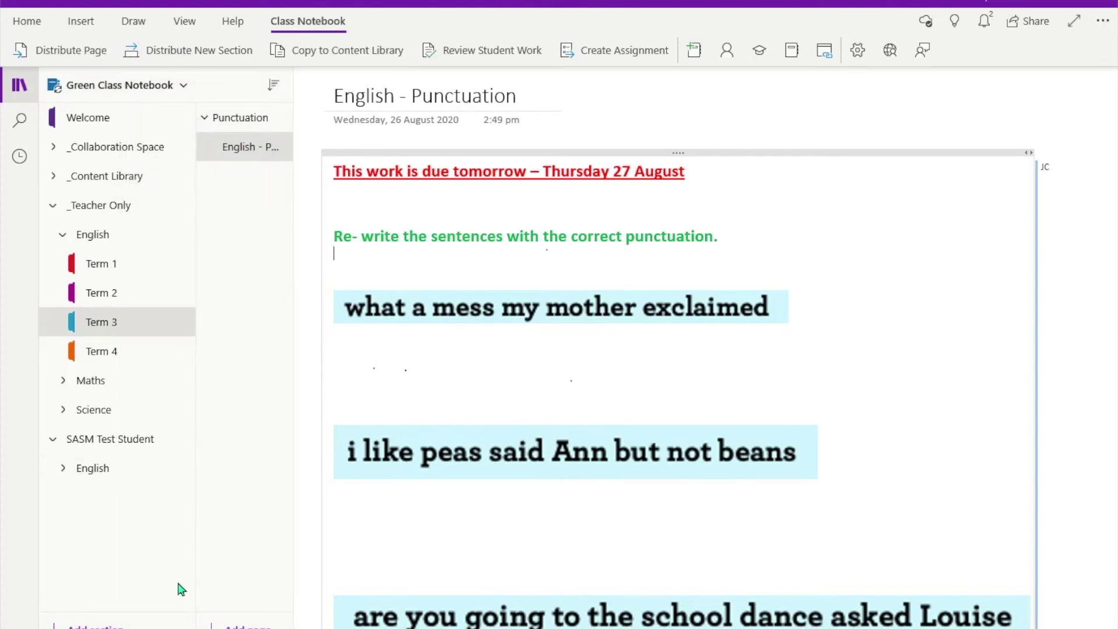
Step: Browse the student's and teacher's Term 3 sections, then collapse _Teacher Only
left_click(74, 473)
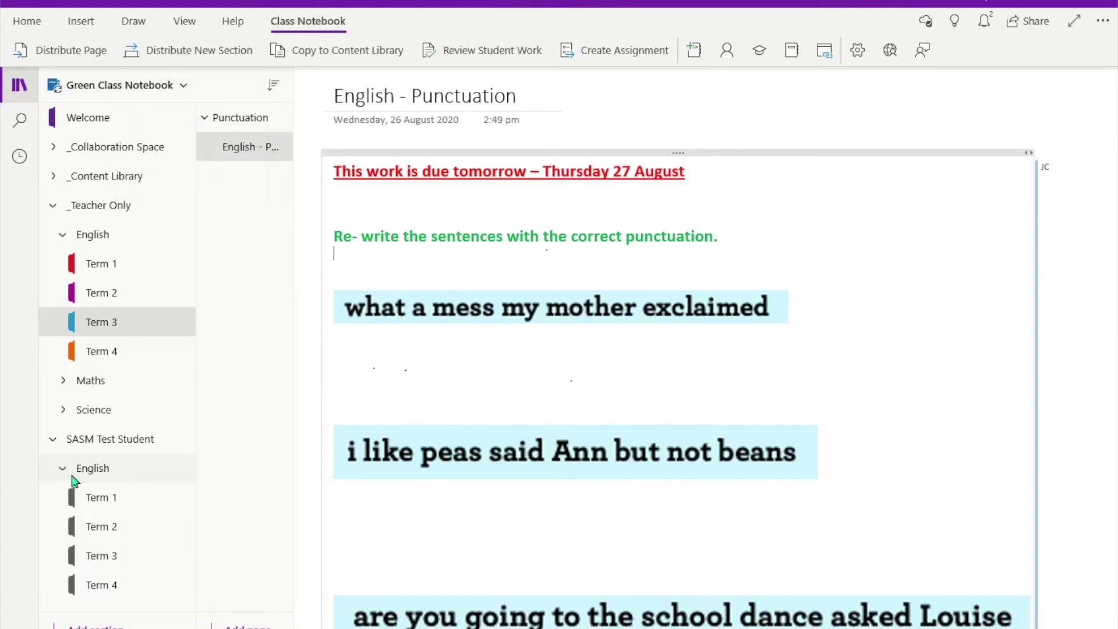
left_click(93, 566)
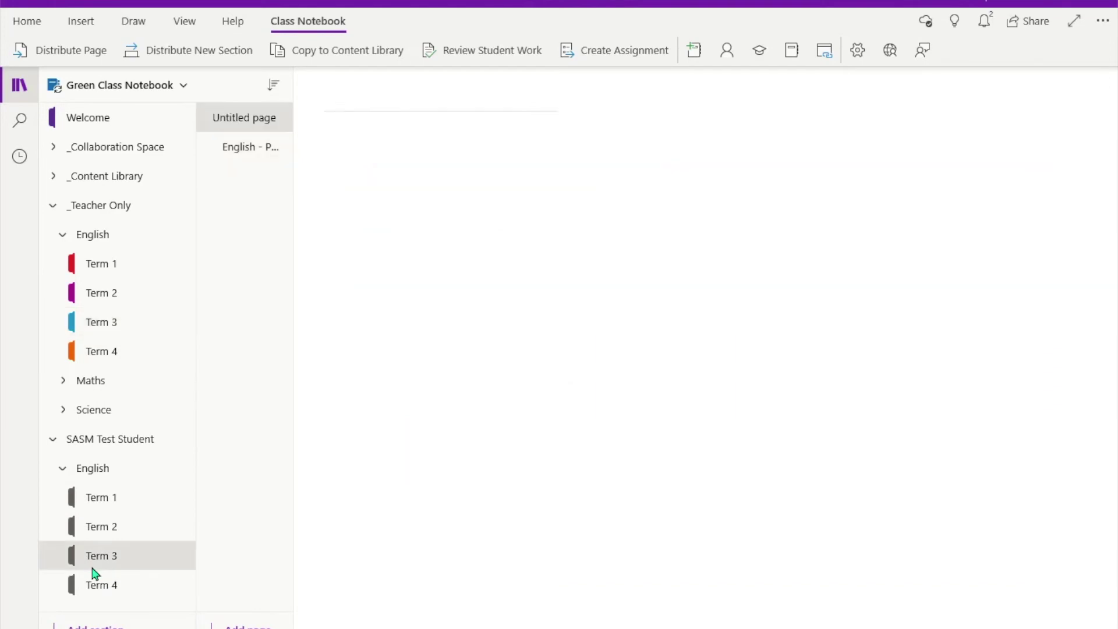
left_click(69, 470)
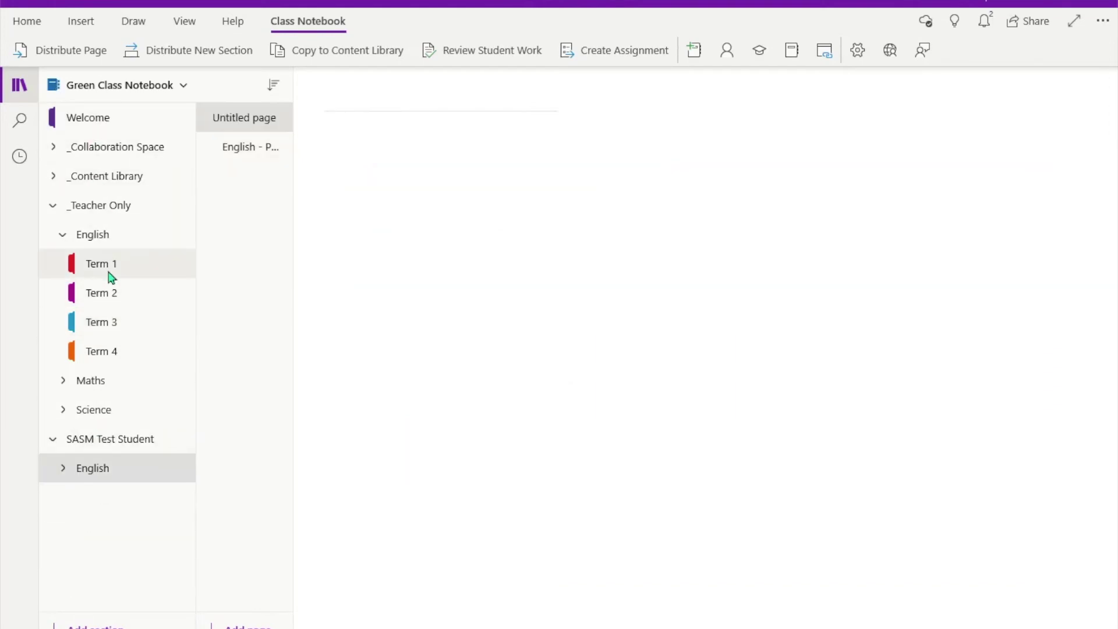
left_click(103, 322)
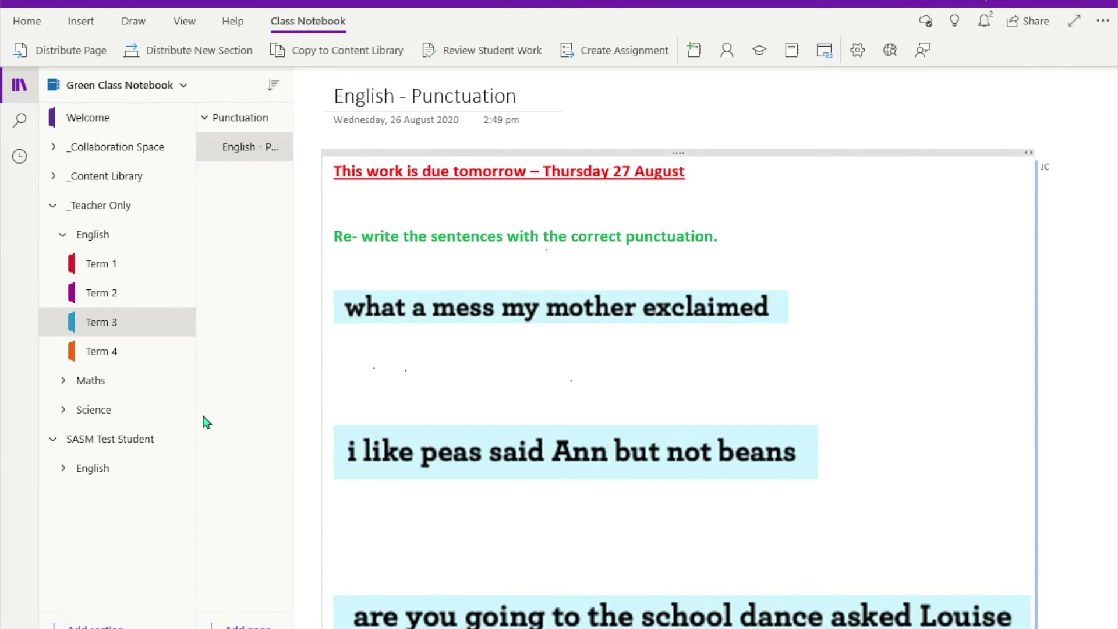
left_click(54, 207)
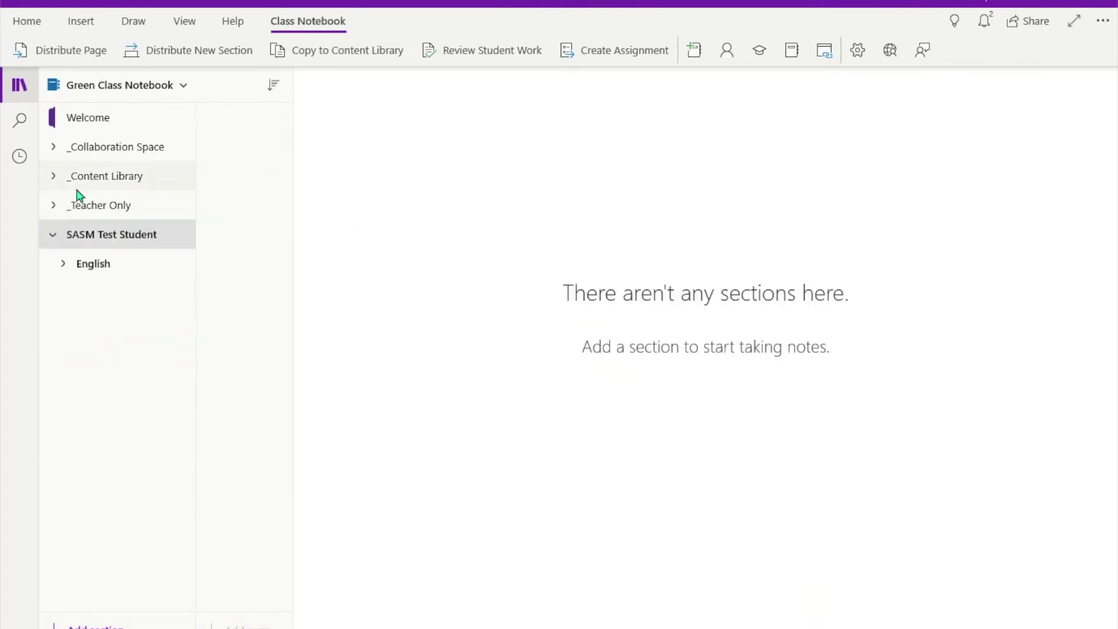
Step: Open the English - Punctuation page in the test student's English Term 3 section
left_click(150, 250)
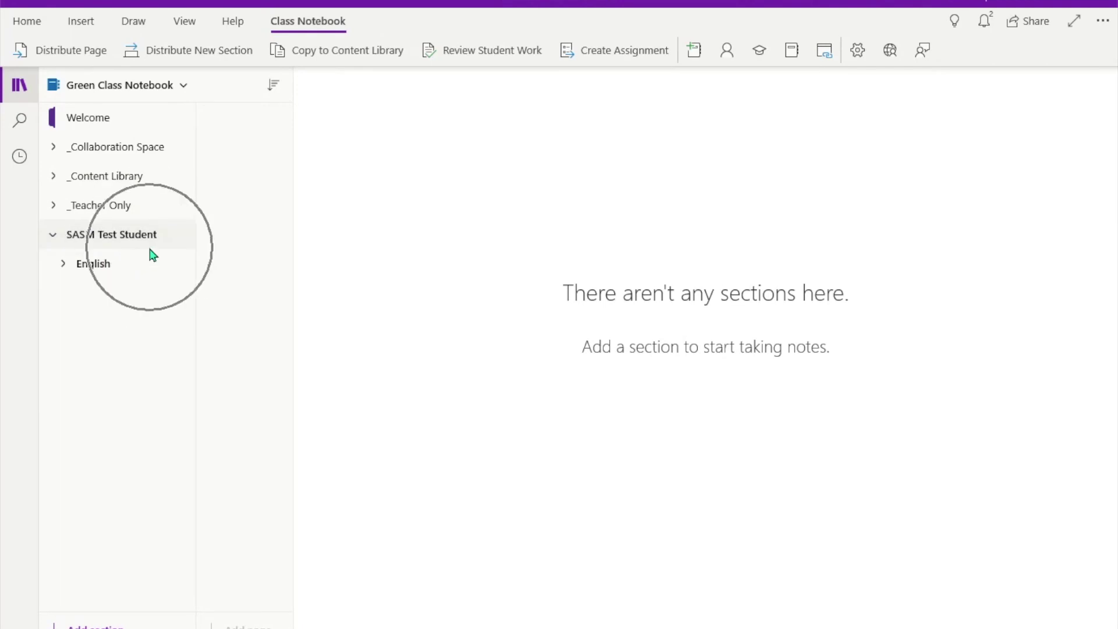
left_click(64, 268)
left_click(93, 355)
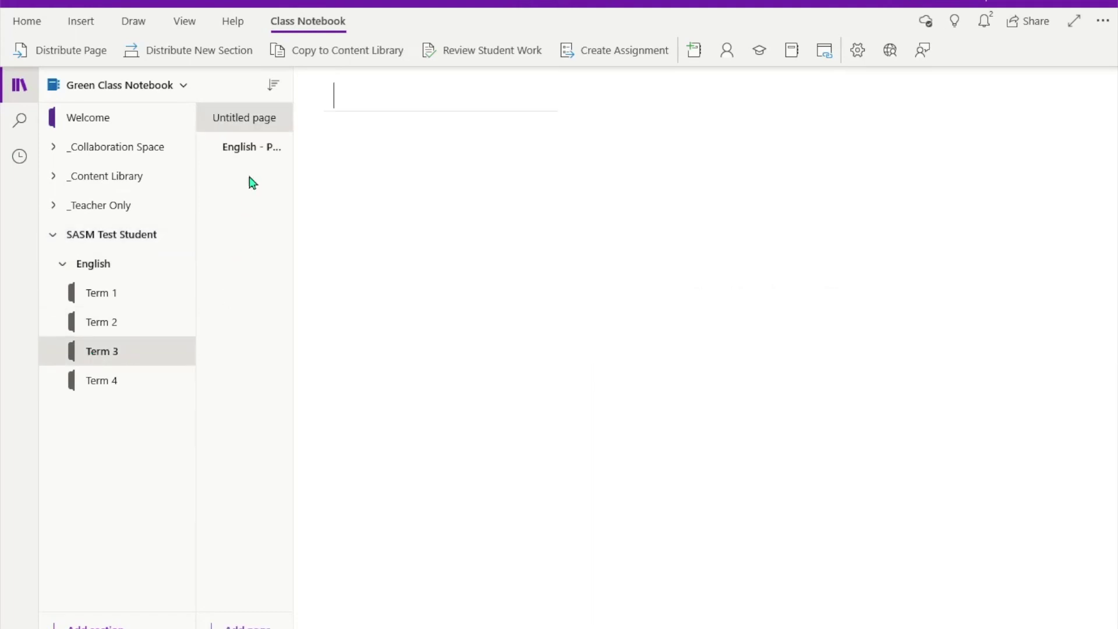
left_click(265, 158)
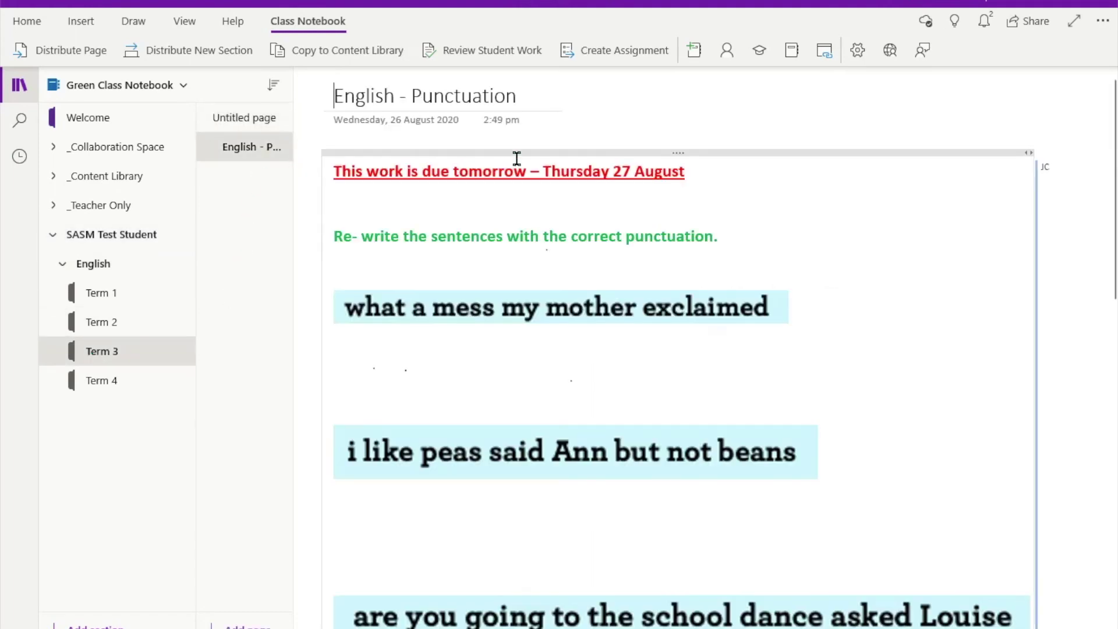
scroll(531, 524, "down", 10)
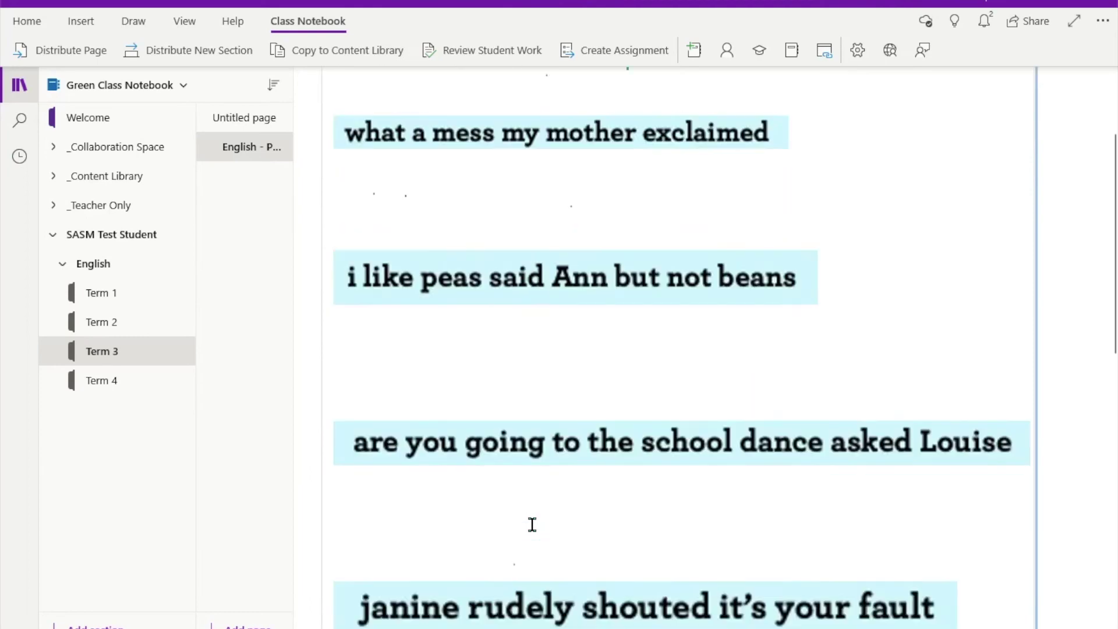
scroll(532, 524, "up", 8)
scroll(532, 524, "up", 1)
Step: Click into the worksheet's sentence lines twice, leaving editing without changes
left_click(381, 368)
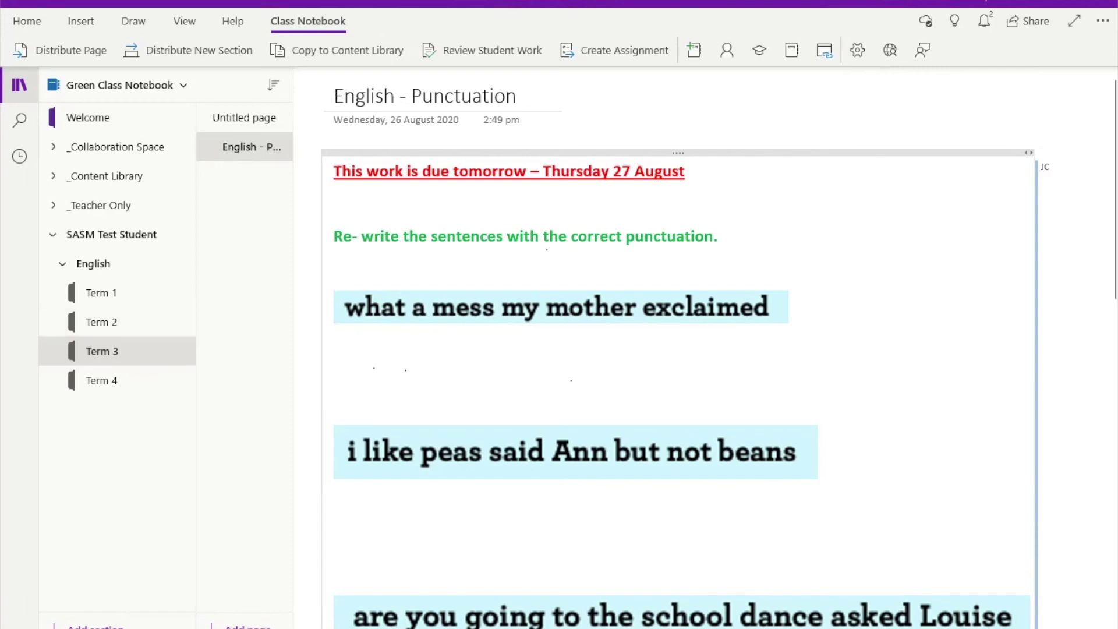
key("Escape")
left_click(333, 373)
key("Escape")
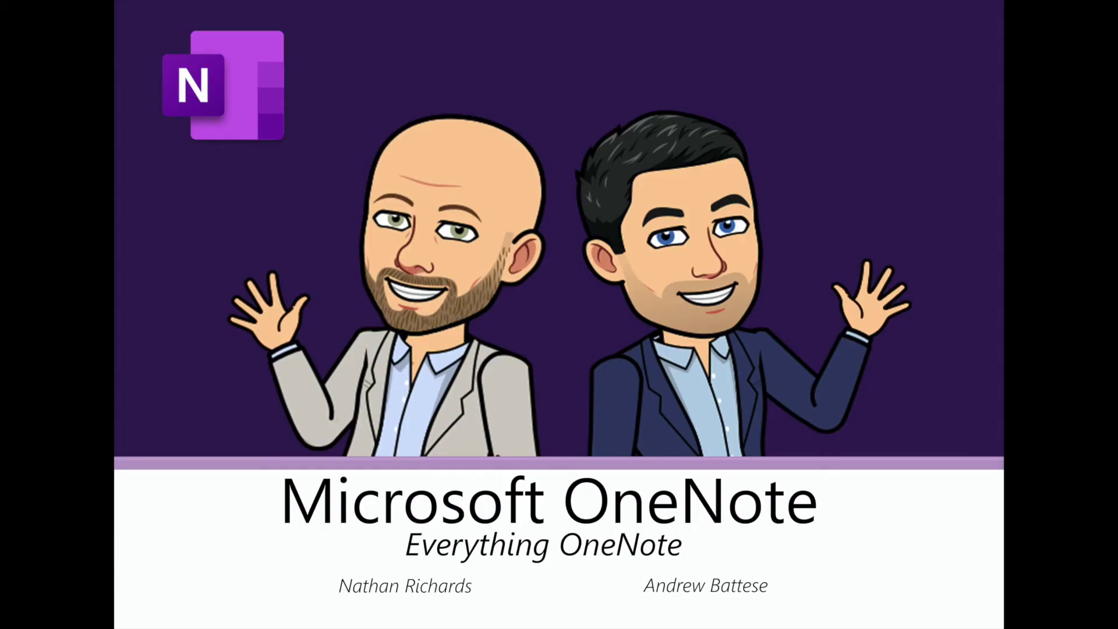